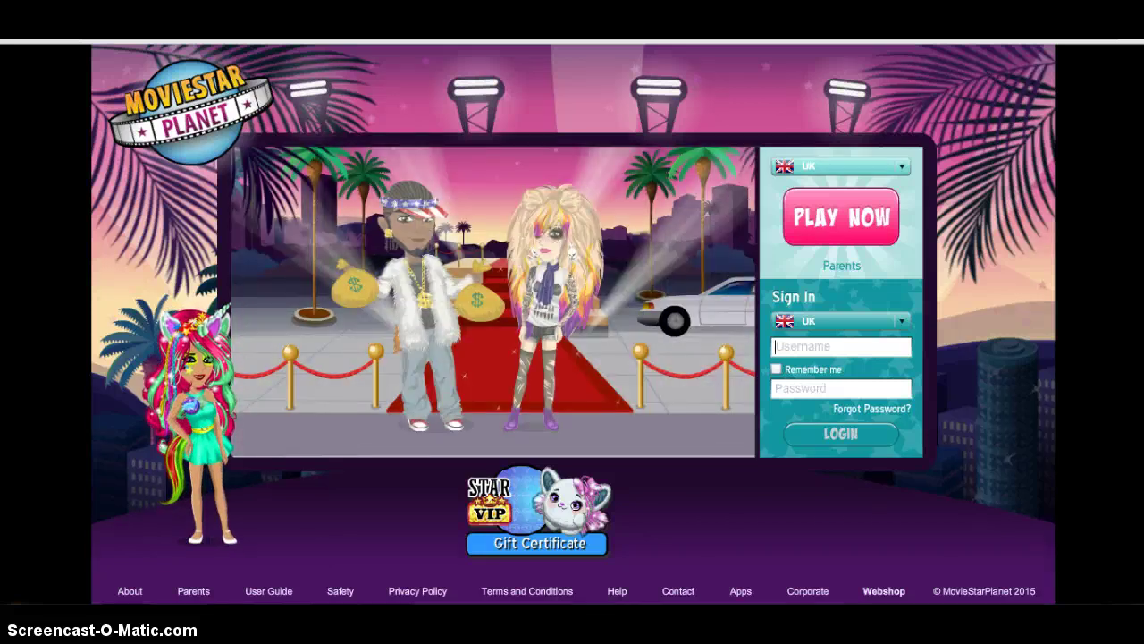
# Go via the parents' information page to the Contact page and scroll down to the support form
pyautogui.click(187, 589)
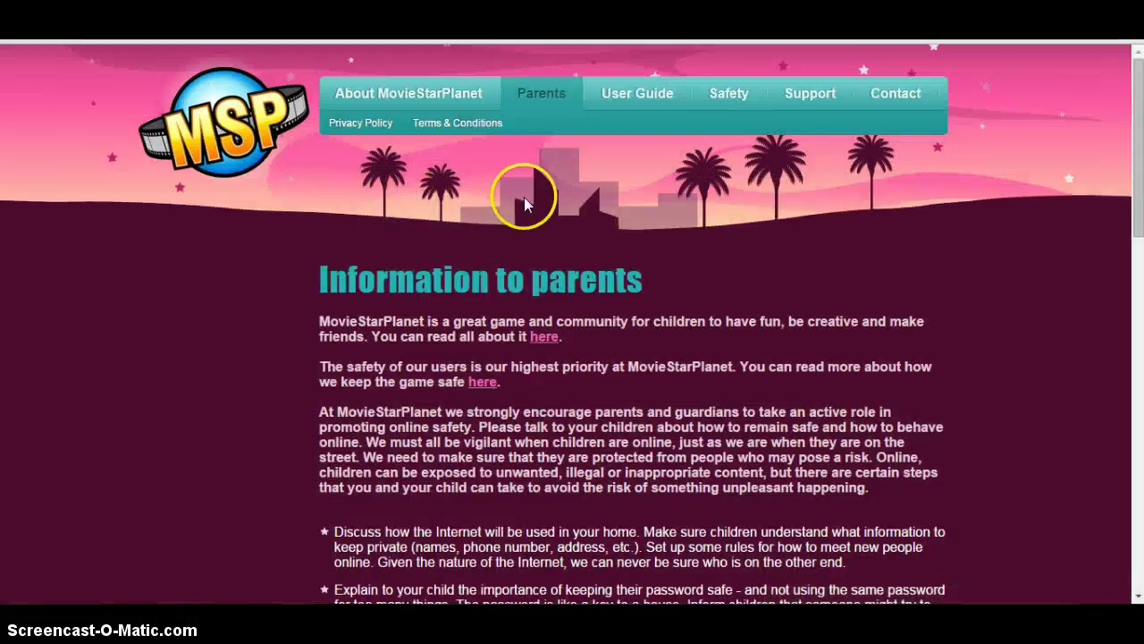
pyautogui.click(897, 104)
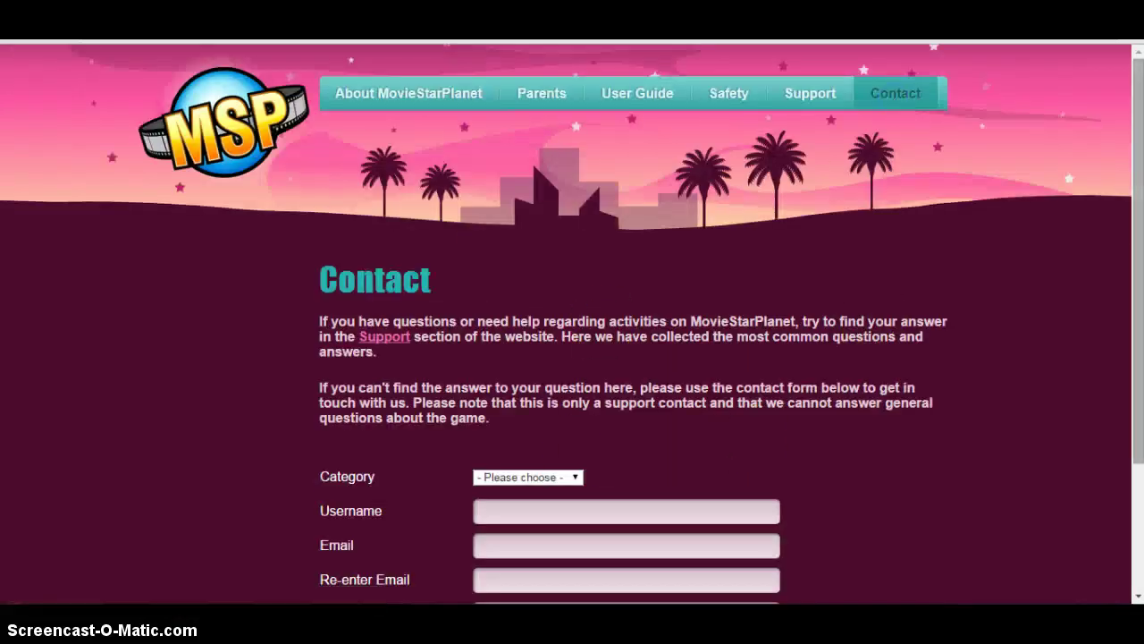
pyautogui.moveTo(1123, 297); pyautogui.dragTo(1122, 329)
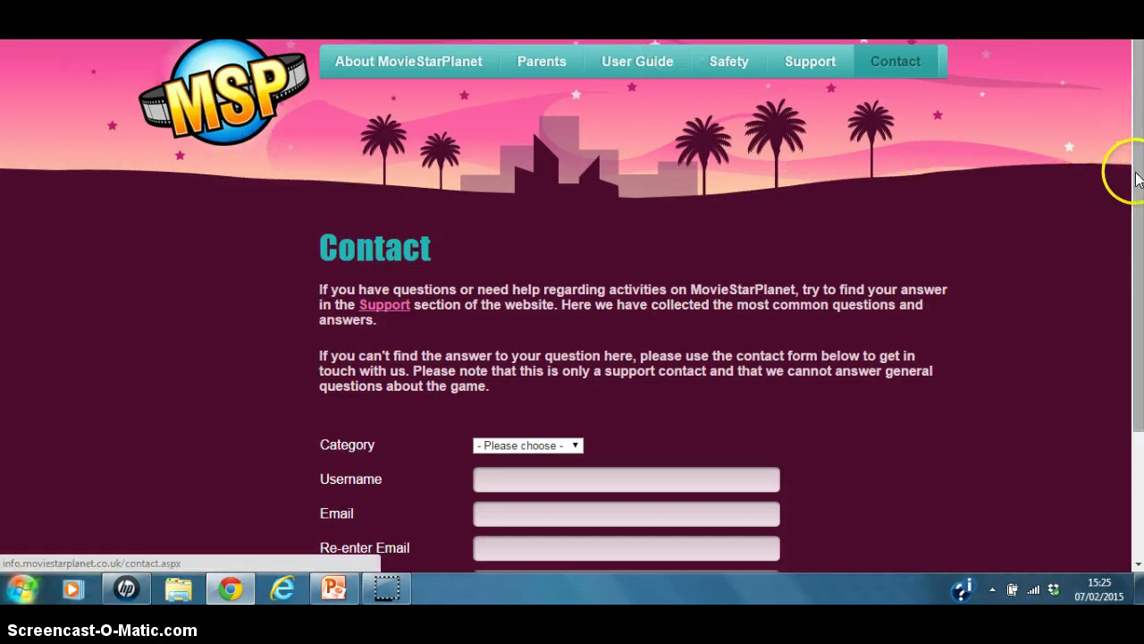
pyautogui.moveTo(1142, 174); pyautogui.dragTo(1140, 309)
# Choose Technical Support as the category and enter the username from the saved suggestion
pyautogui.click(567, 271)
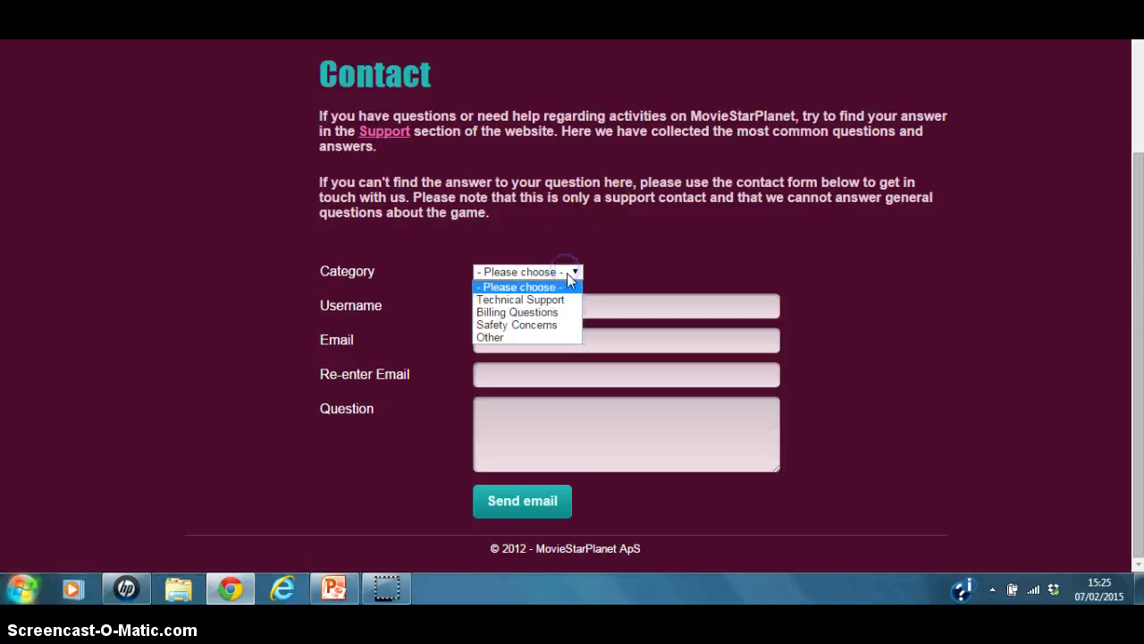
pyautogui.click(571, 302)
pyautogui.click(571, 302)
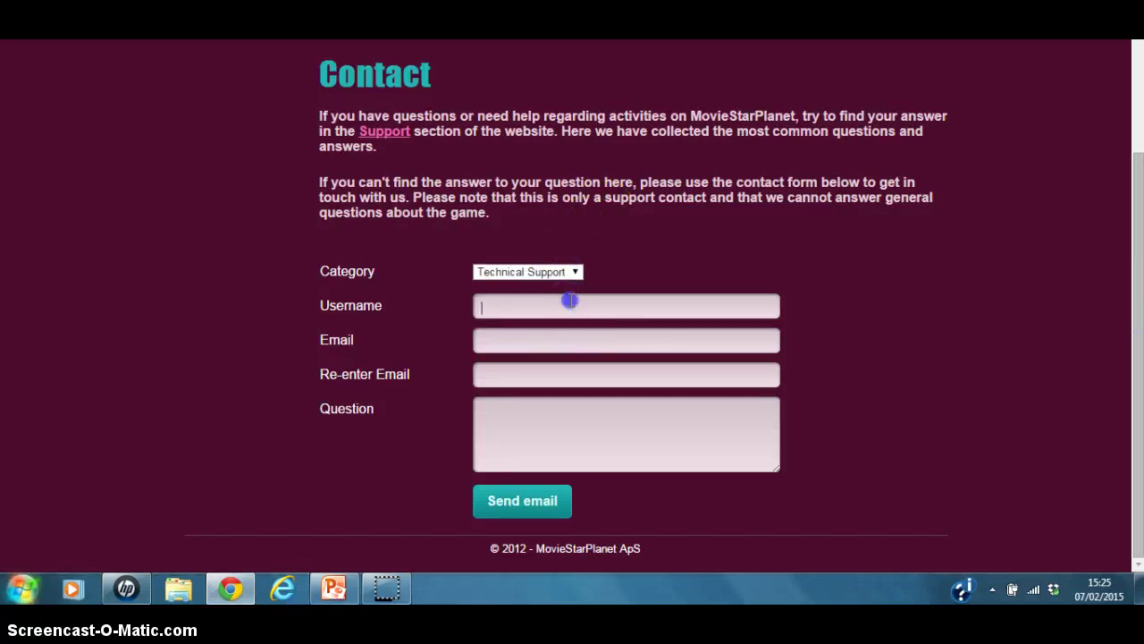
pyautogui.write('Mini')
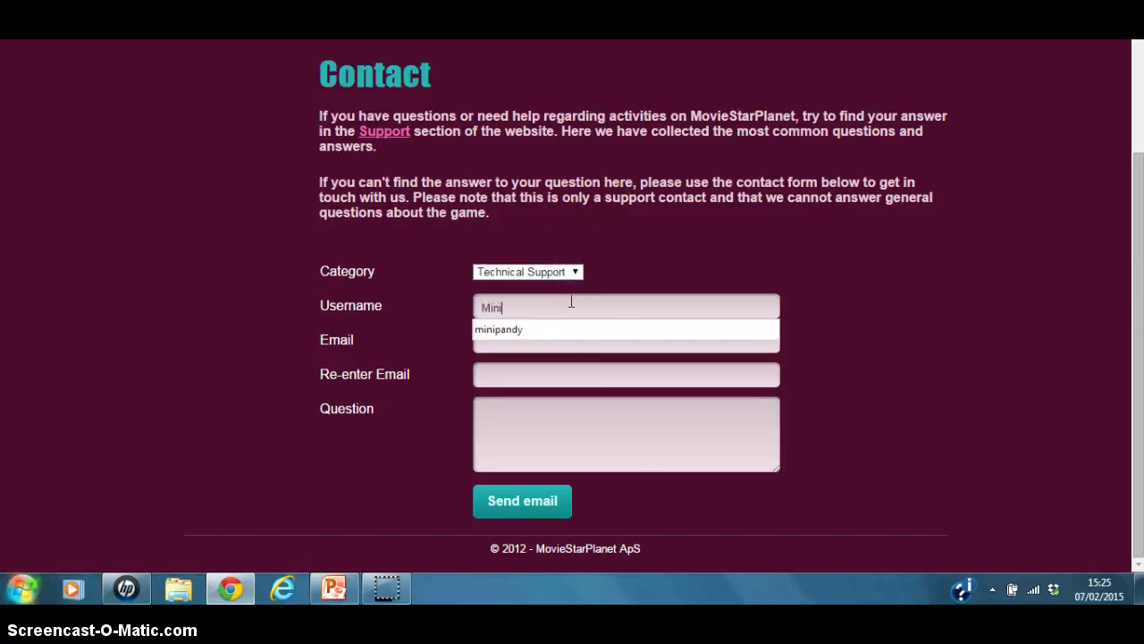
pyautogui.write('pandy')
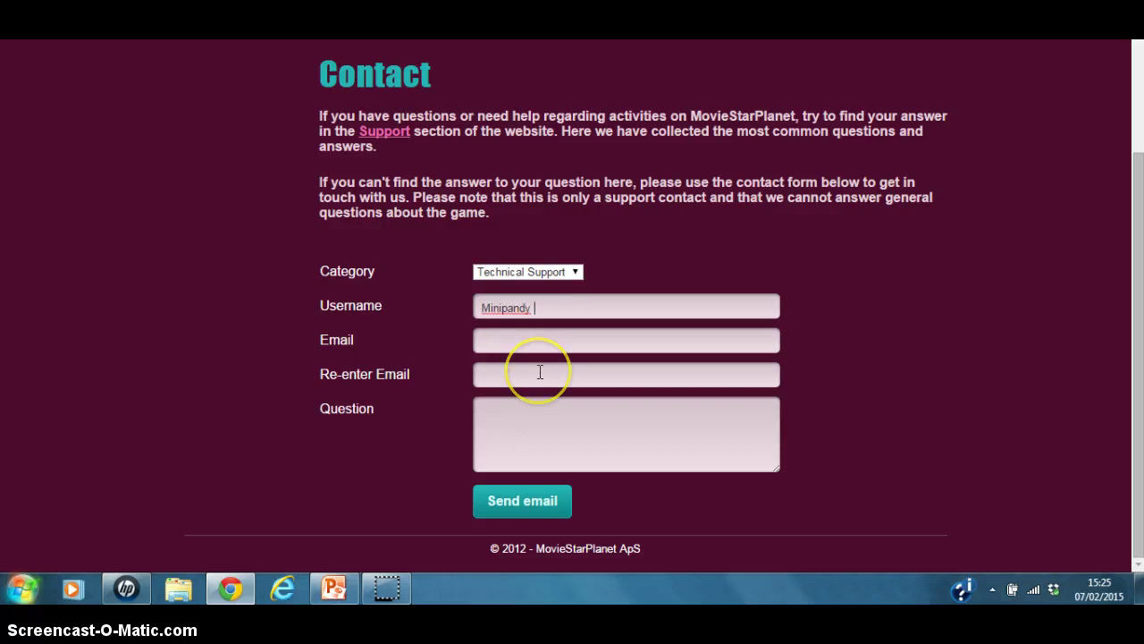
pyautogui.press('BackSpace')
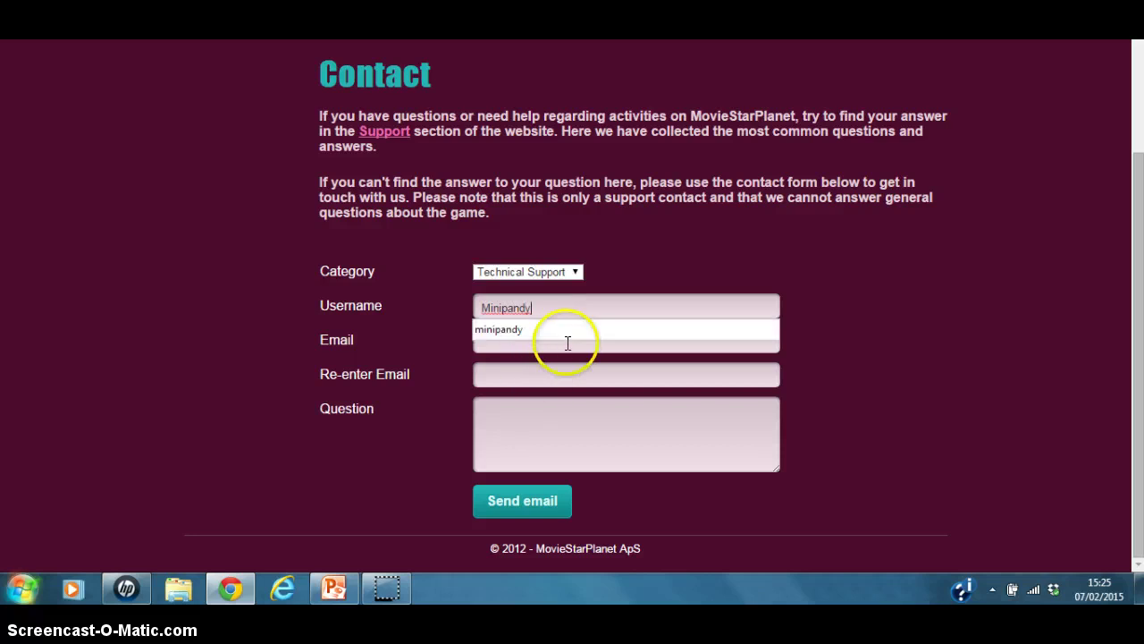
pyautogui.click(567, 329)
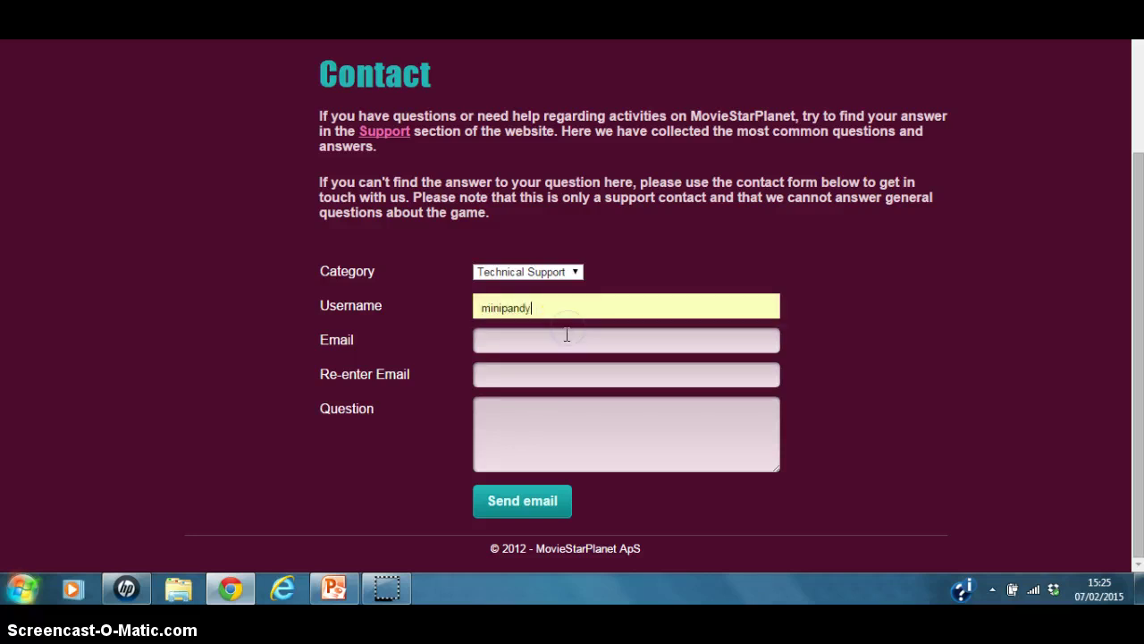
pyautogui.click(567, 334)
pyautogui.write('I AM ANNOYED!!')
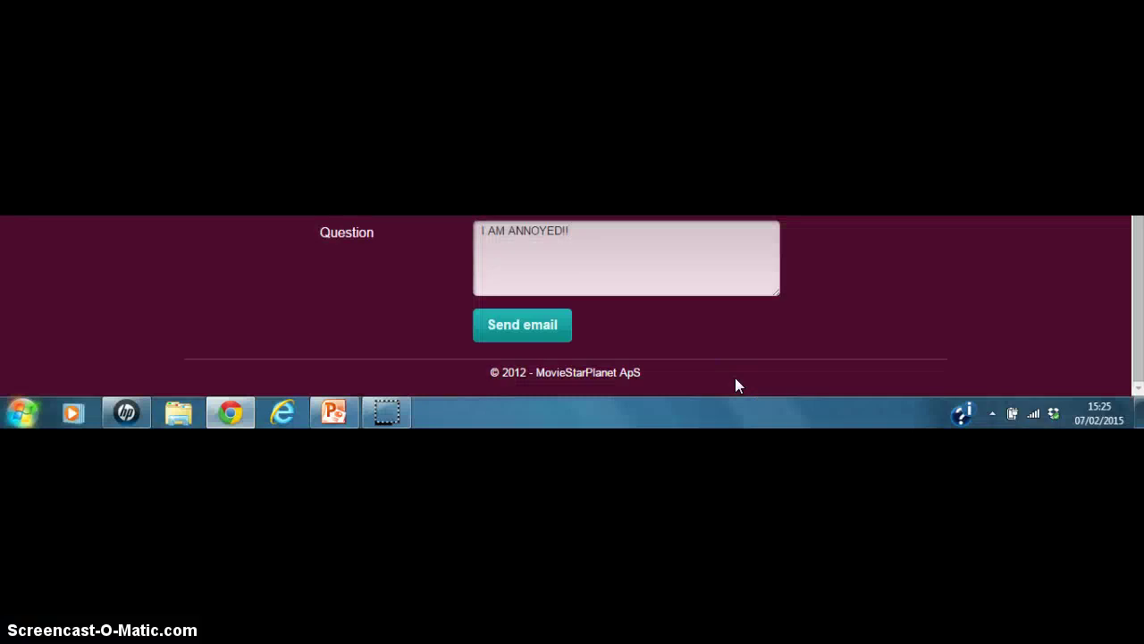
# Type 'My look has just been eaten by a boonie!!!!' plus that it happened to many friends
pyautogui.write(' My look has just')
pyautogui.write(' been eaten ')
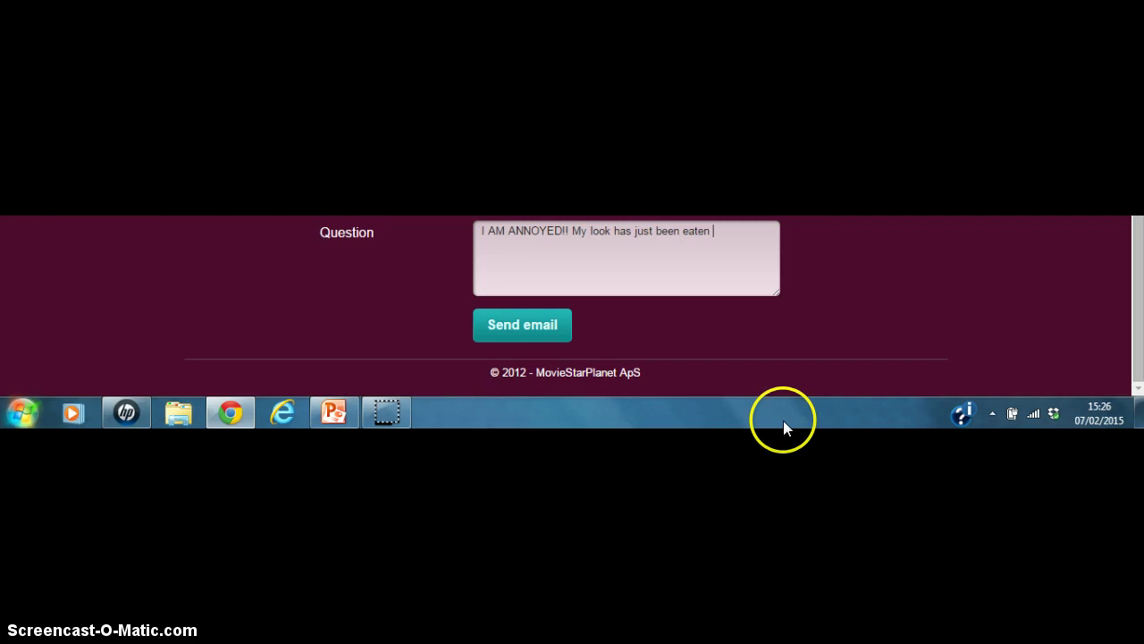
pyautogui.write('by a boonie!')
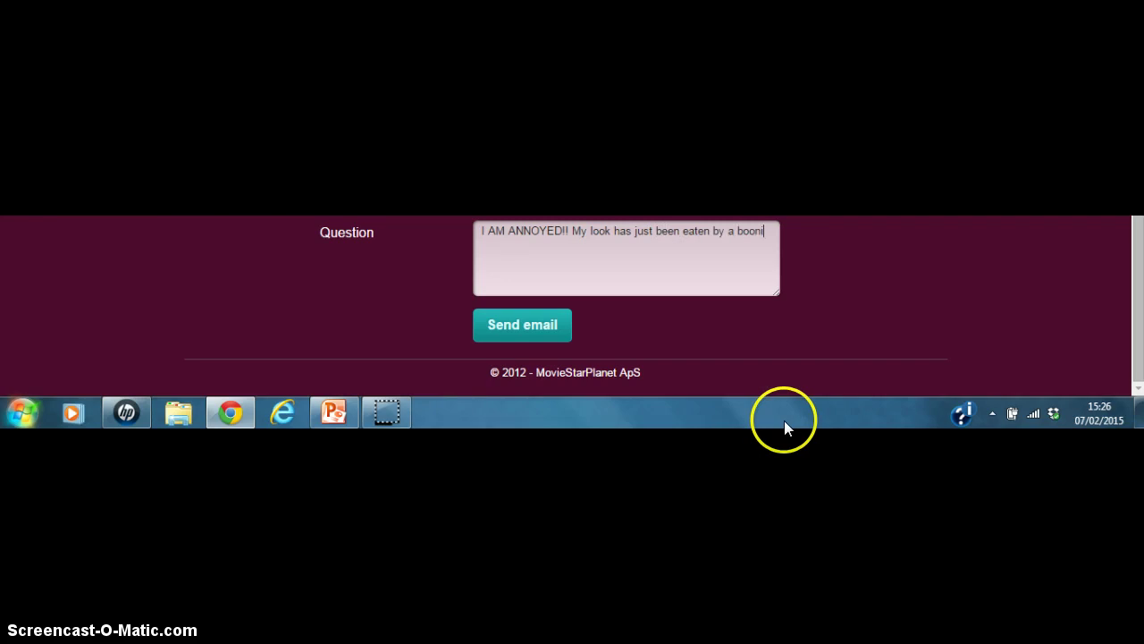
pyautogui.write('!!!')
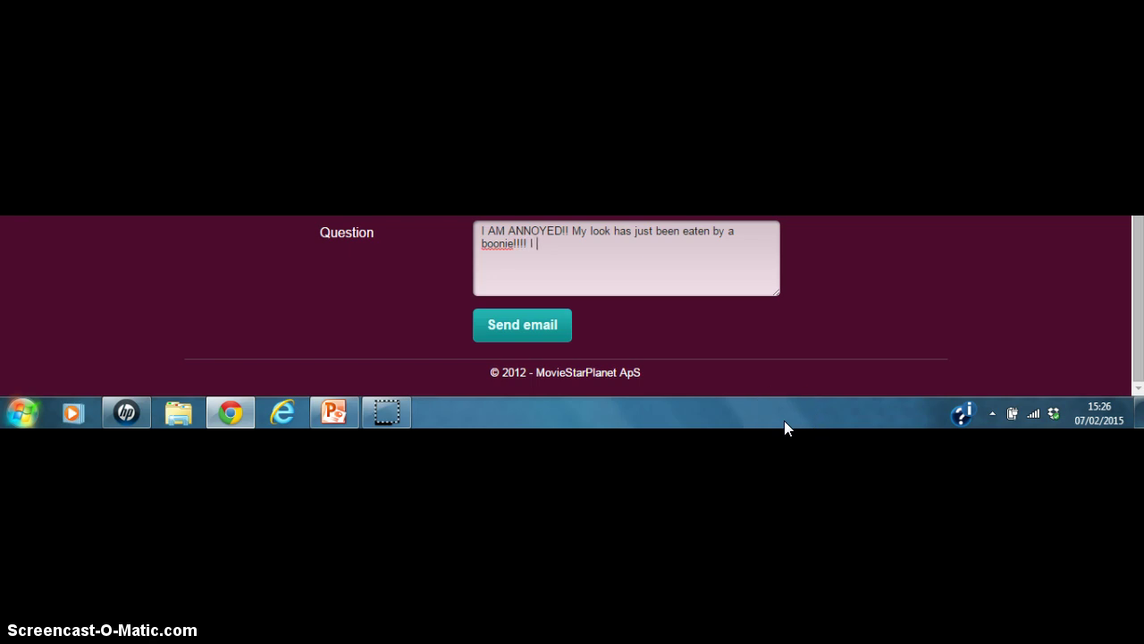
pyautogui.write('This has happened to many of my friend')
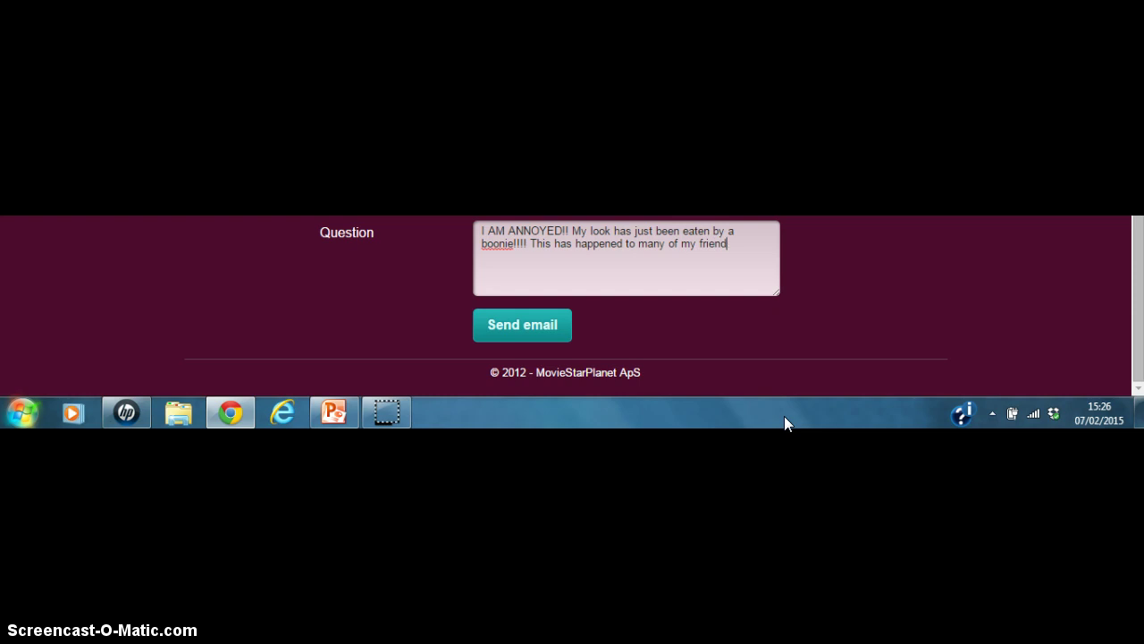
pyautogui.write('! ')
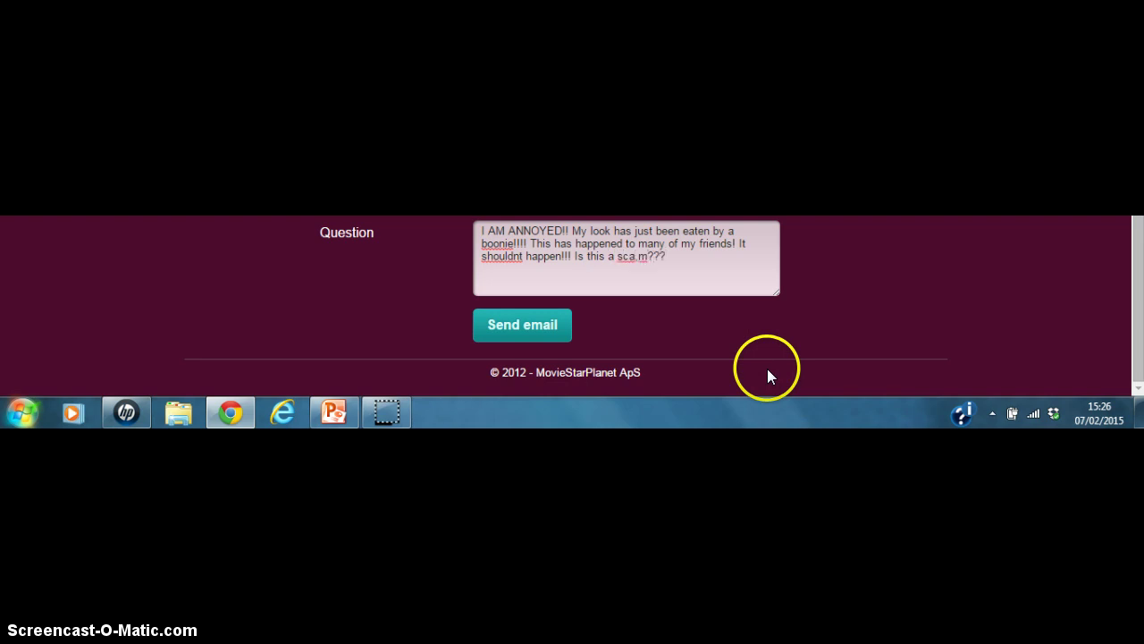
# Correct 'sca.m' to 'scam' and continue the message asking whether the deleted look was a prank
pyautogui.click(637, 253)
pyautogui.press('BackSpace')
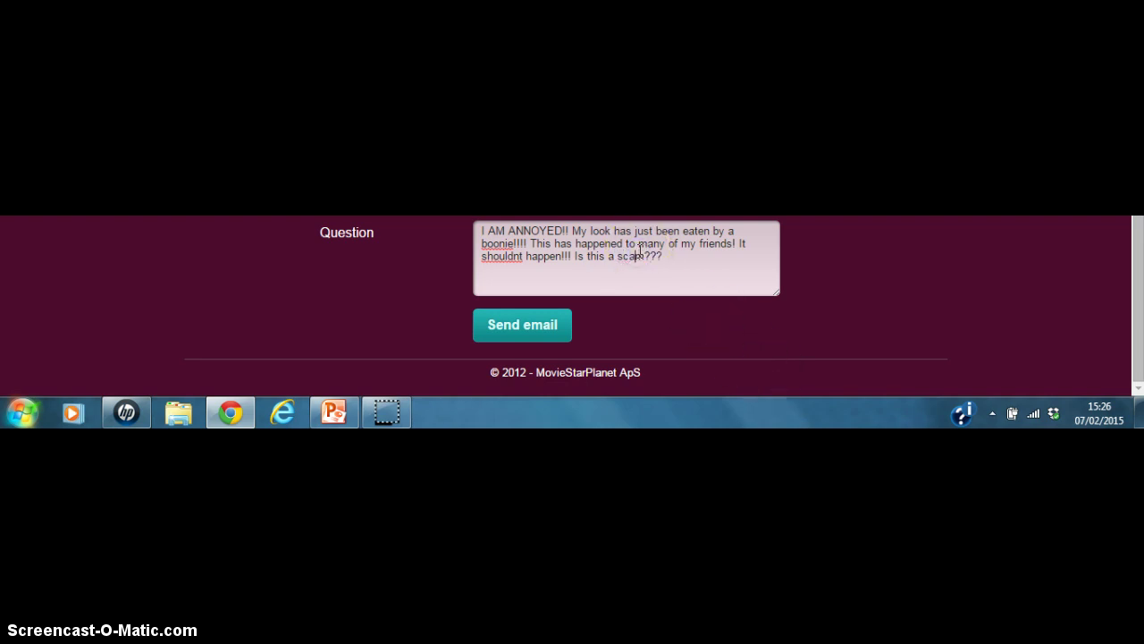
pyautogui.click(684, 254)
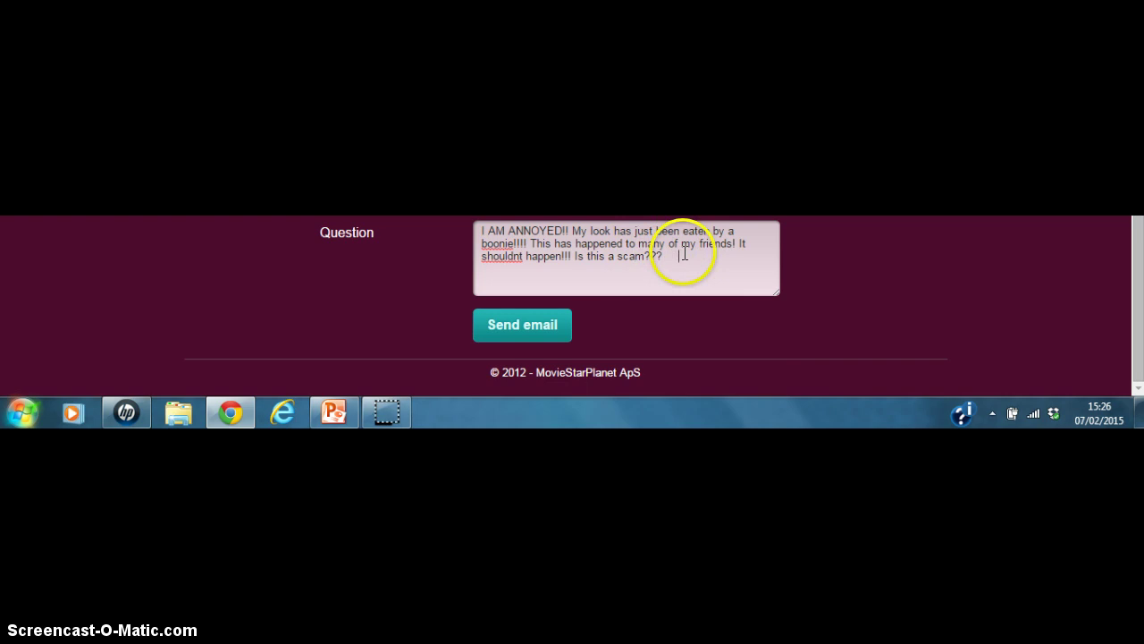
pyautogui.write('wa')
pyautogui.write('wondering')
pyautogui.write(' i f')
pyautogui.write('f')
pyautogui.write('t was')
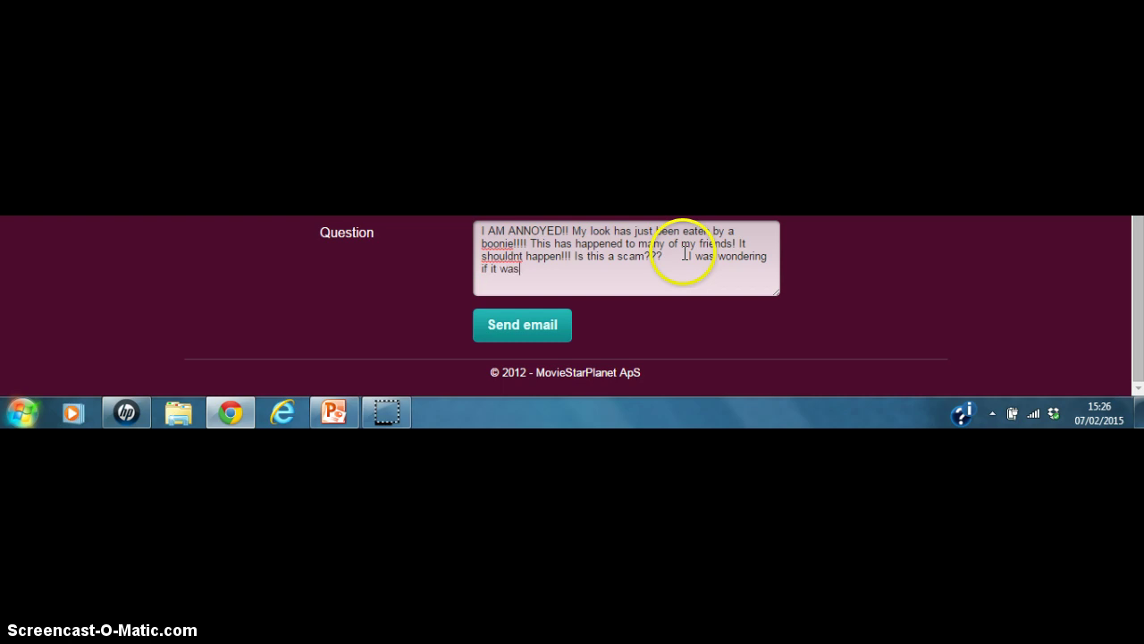
pyautogui.write(' a look i had deleted and you put that')
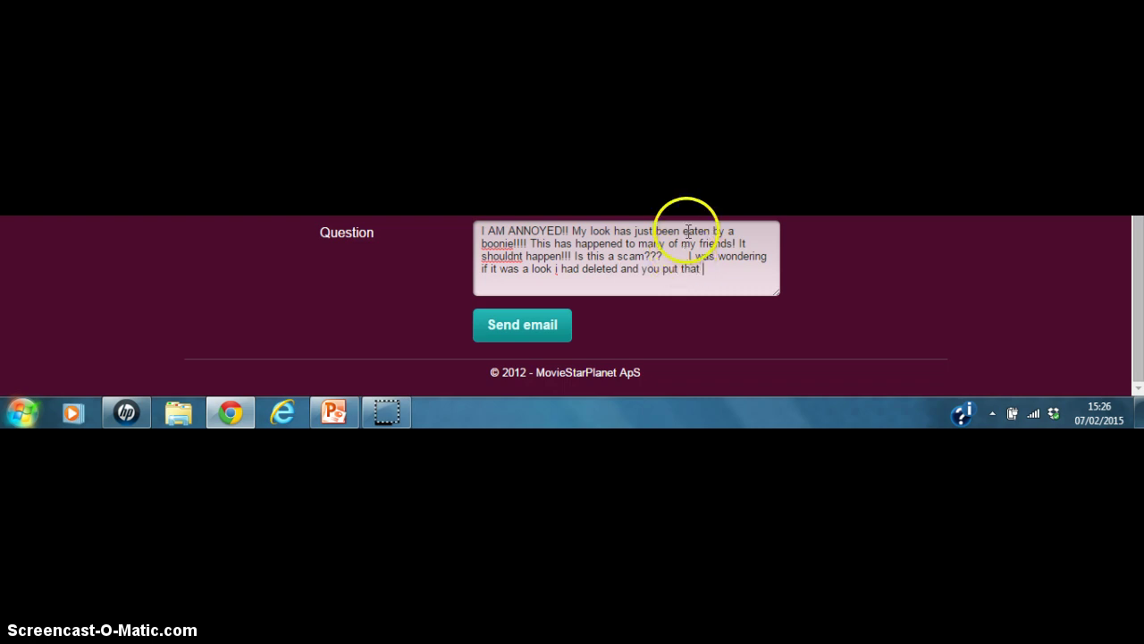
pyautogui.write('a')
pyautogui.write('ssage for ')
pyautogui.write('fun, how')
pyautogui.write('ev')
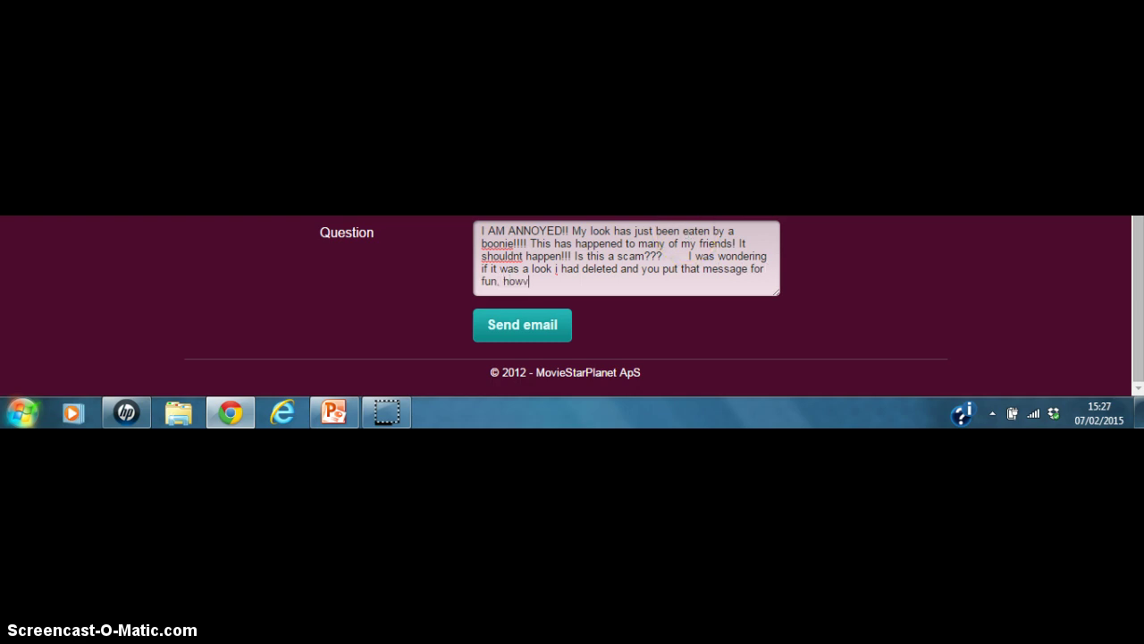
pyautogui.press('BackSpace')
pyautogui.press('BackSpace')
pyautogui.write('ever i a')
pyautogui.write('m not su')
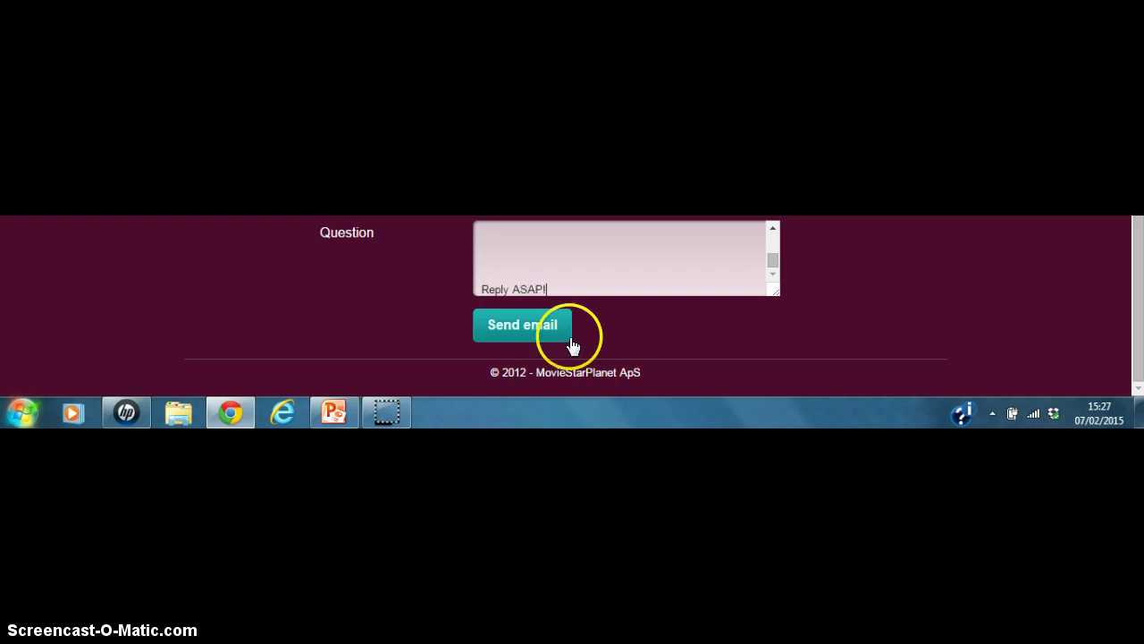
# Submit the completed boonie complaint with Send email
pyautogui.click(530, 323)
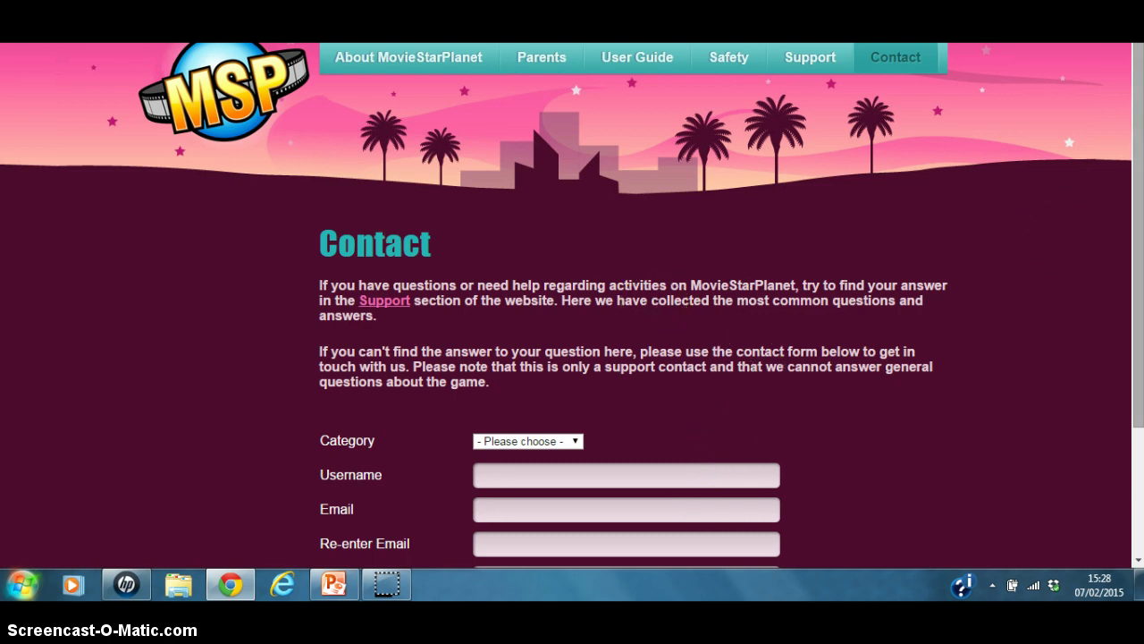
# Enter the username on the new form and type the 'very annoyed with this...' message
pyautogui.moveTo(1137, 223); pyautogui.dragTo(1141, 304)
pyautogui.click(728, 298)
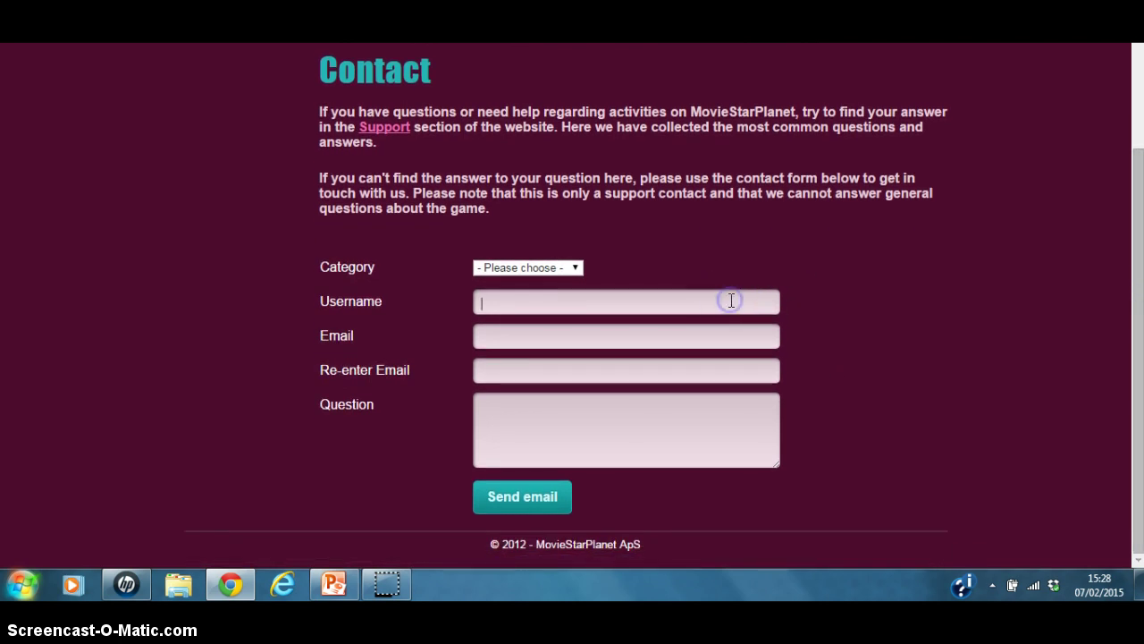
pyautogui.write('Starrytad')
pyautogui.press('BackSpace')
pyautogui.press('BackSpace')
pyautogui.write('\\ad')
pyautogui.press('BackSpace')
pyautogui.press('BackSpace')
pyautogui.press('BackSpace')
pyautogui.write('ad')
pyautogui.press('BackSpace')
pyautogui.press('BackSpace')
pyautogui.press('BackSpace')
pyautogui.write('AD')
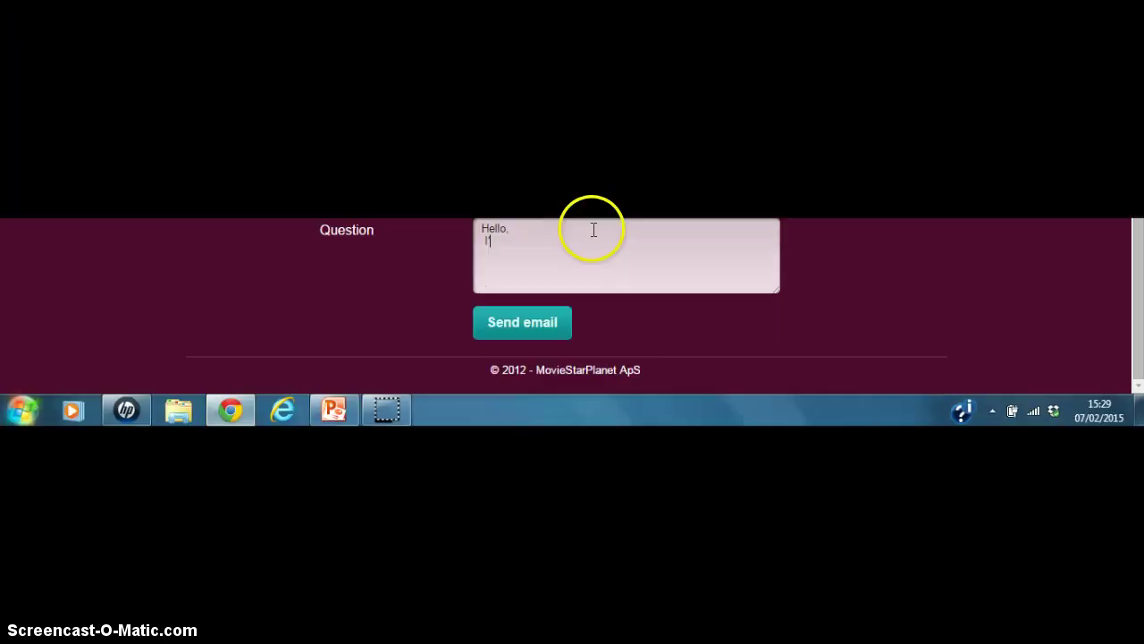
pyautogui.write('very anno')
pyautogui.write('ye')
pyautogui.write('ith this ')
pyautogui.write('...')
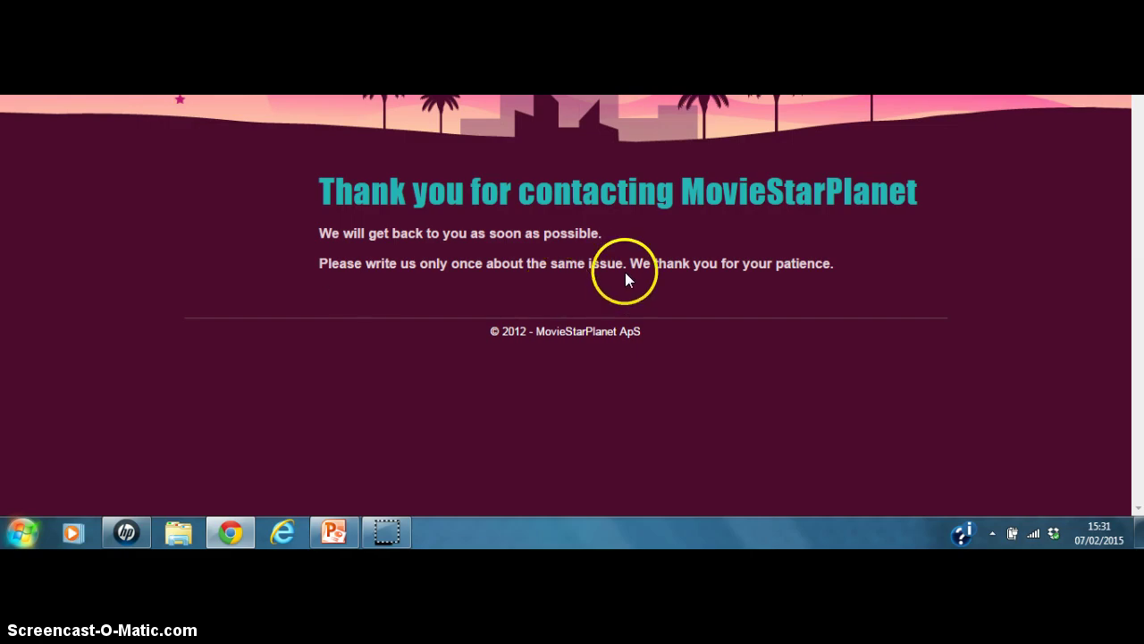
# Select the whole 'Thank you for contacting MovieStarPlanet' confirmation text
pyautogui.moveTo(842, 260)
pyautogui.mouseDown()
pyautogui.moveTo(396, 233)
pyautogui.moveTo(138, 115)
pyautogui.mouseUp()
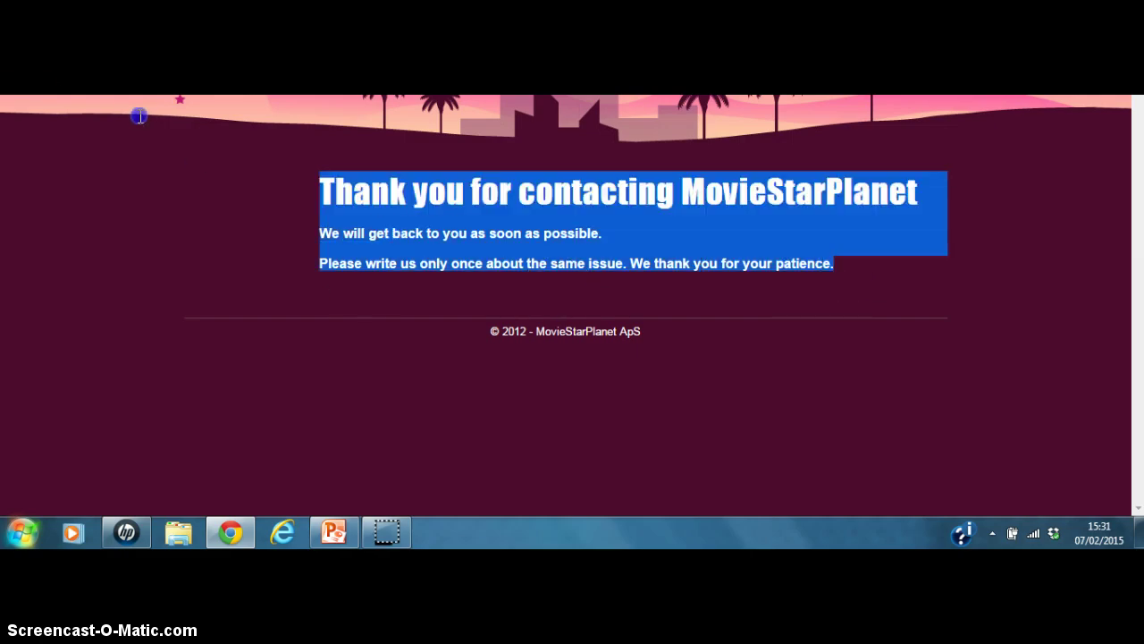